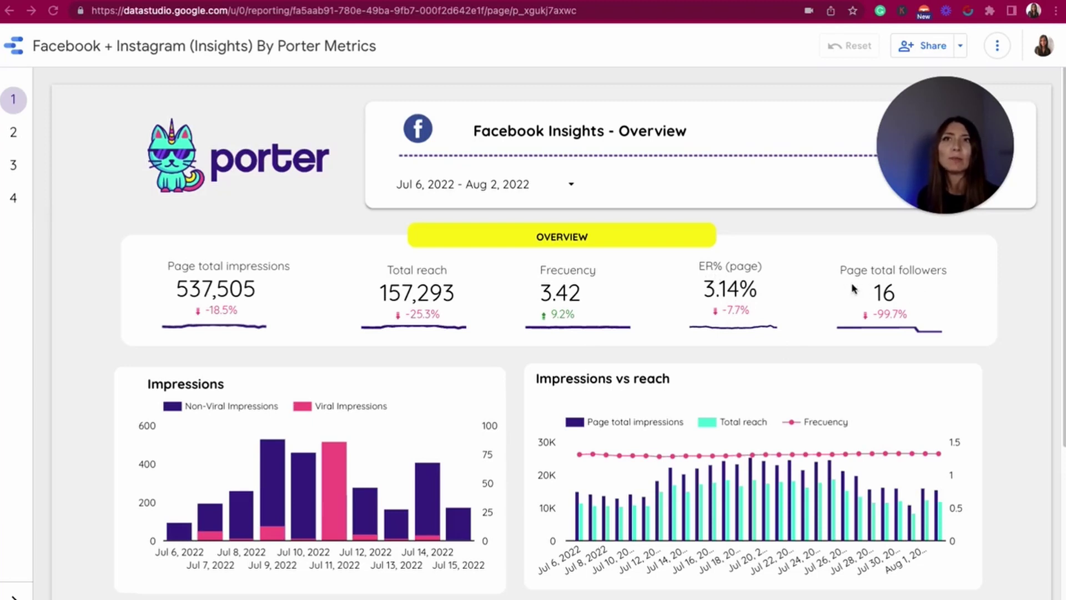
Step: Review the Facebook Insights Overview page, from the headline metrics and impressions charts to the Best Performance tables
scroll(335, 464, "down", 1)
scroll(335, 460, "down", 3)
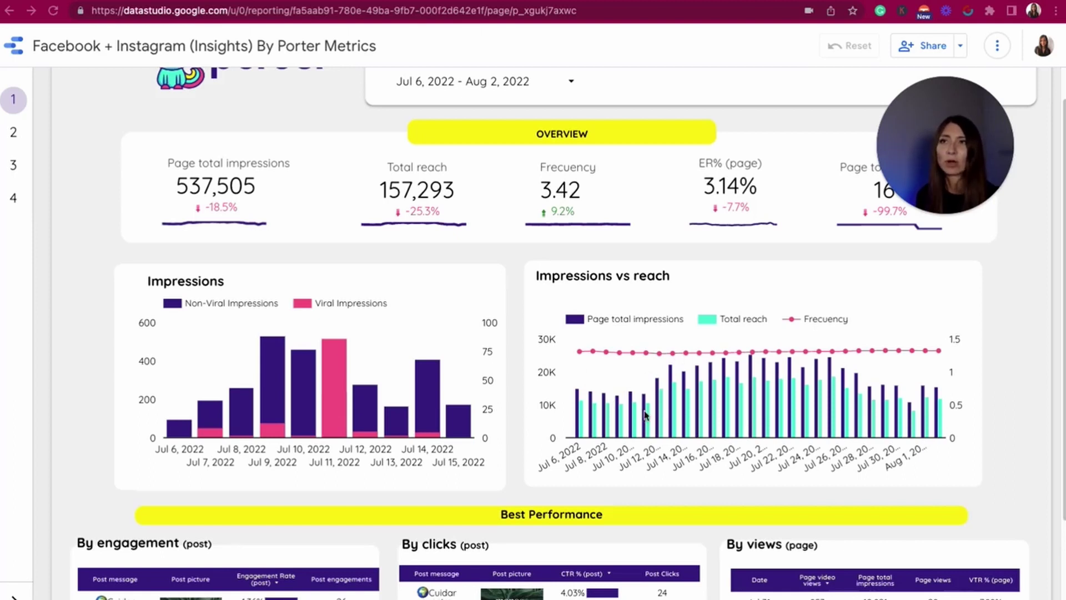
scroll(743, 414, "down", 3)
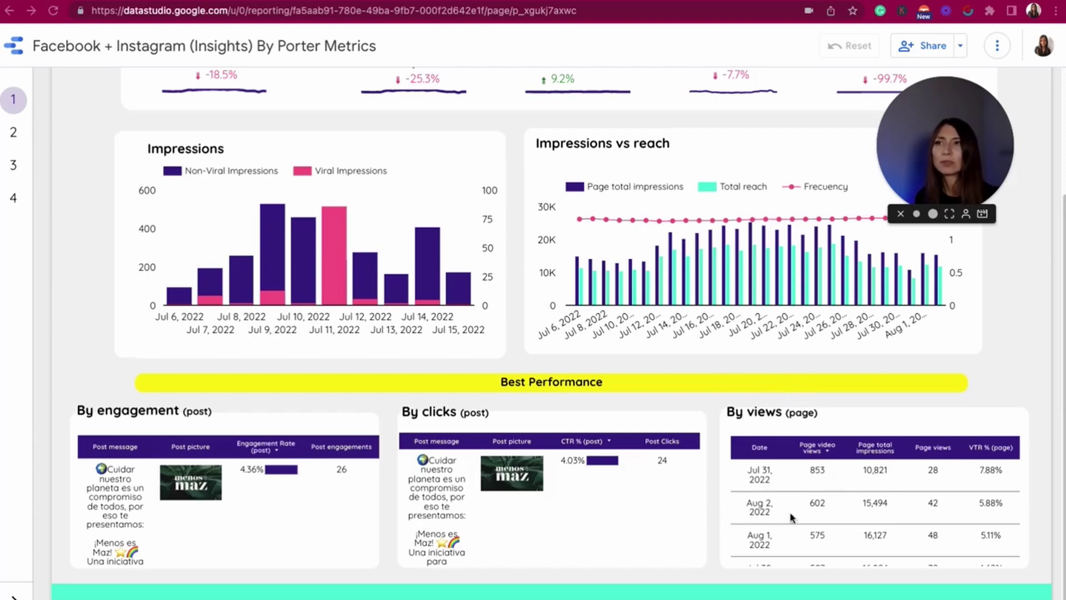
scroll(611, 181, "up", 5)
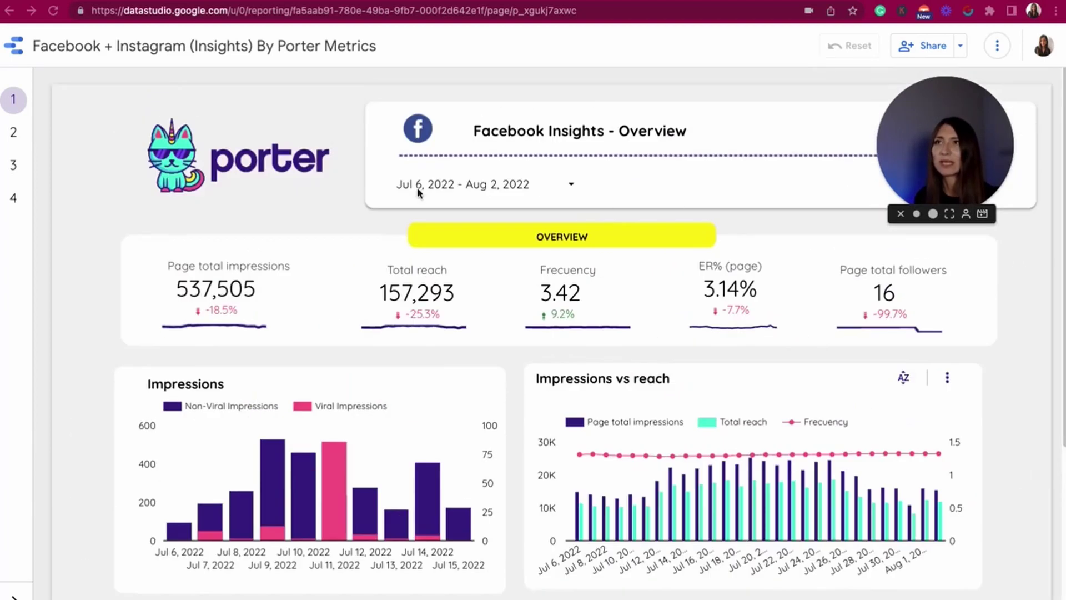
scroll(864, 370, "down", 5)
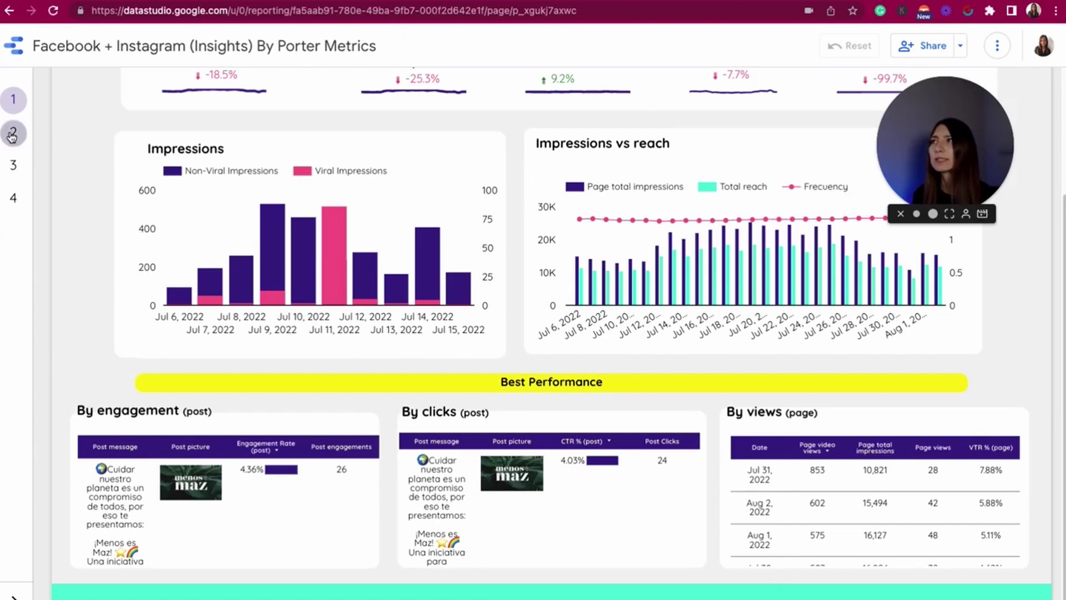
Step: Open the report's Content Performance page and inspect the Post type filter options and the ER% vs Impressions chart
left_click(14, 132)
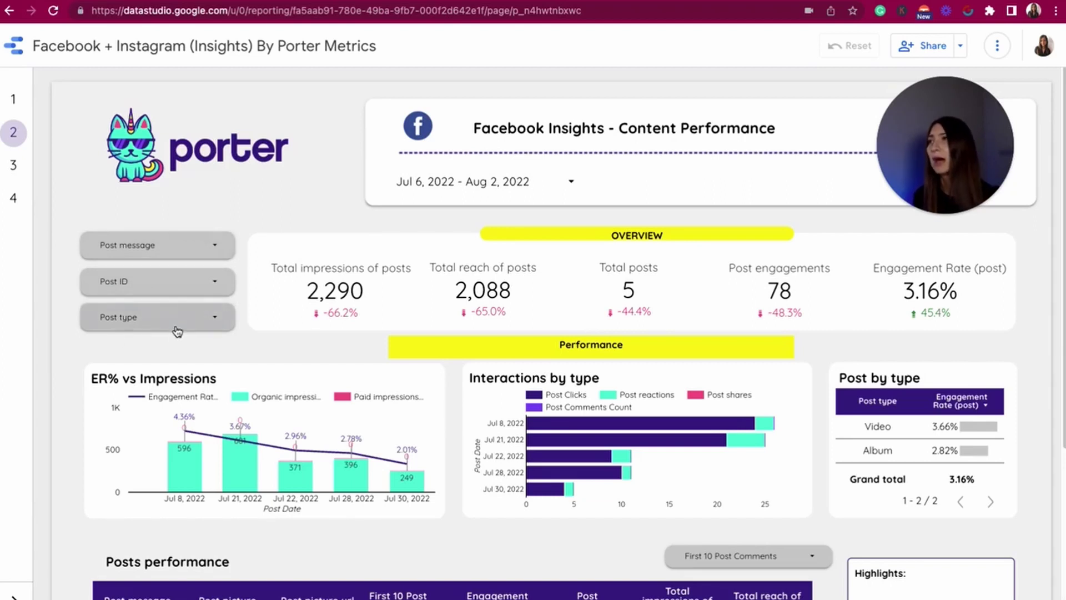
left_click(207, 322)
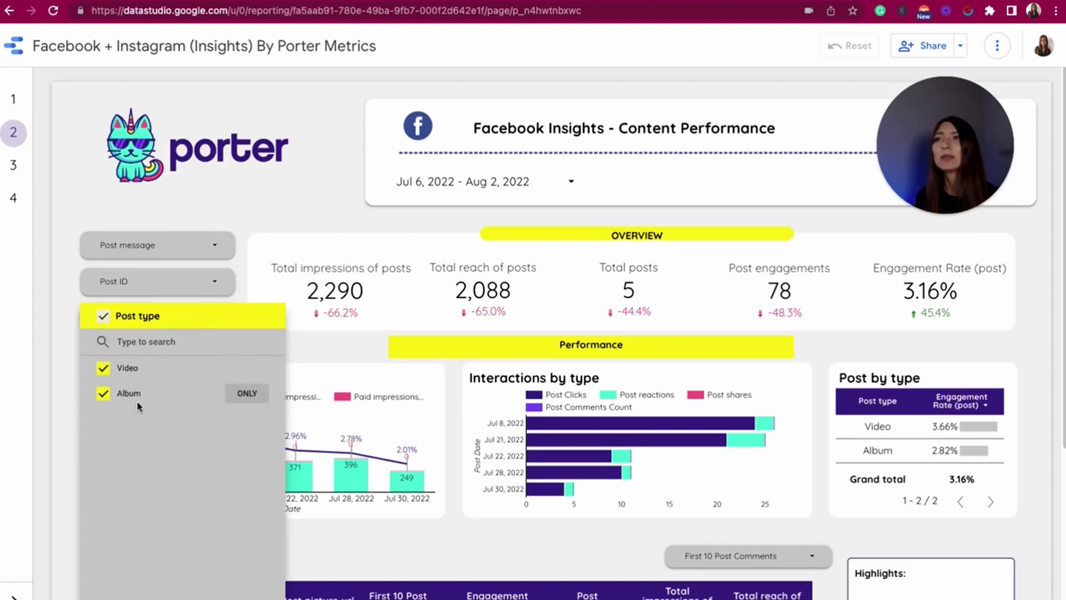
left_click(267, 240)
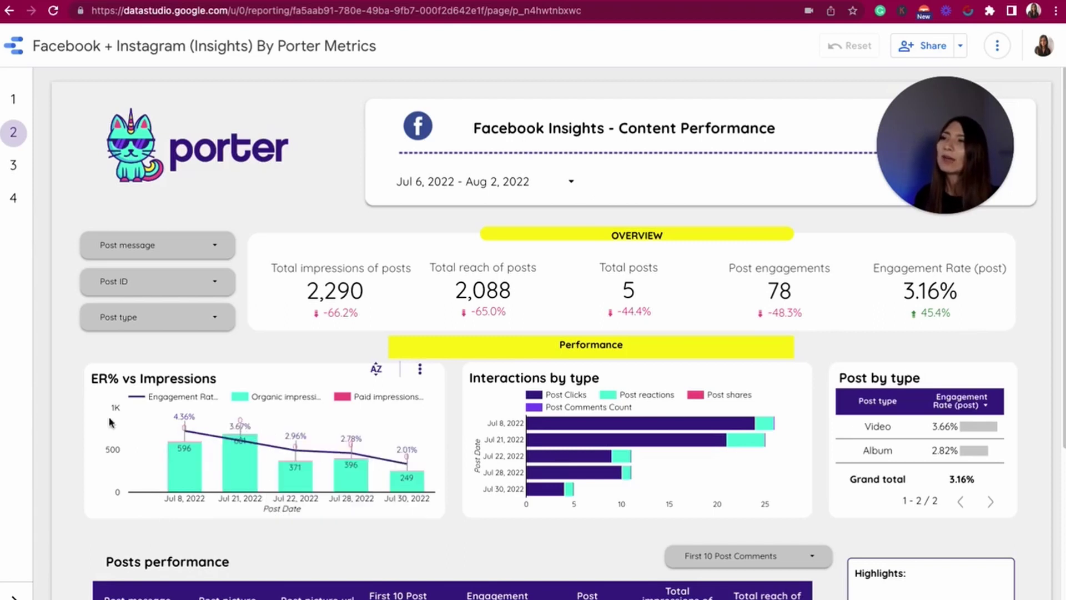
mouse_move(307, 466)
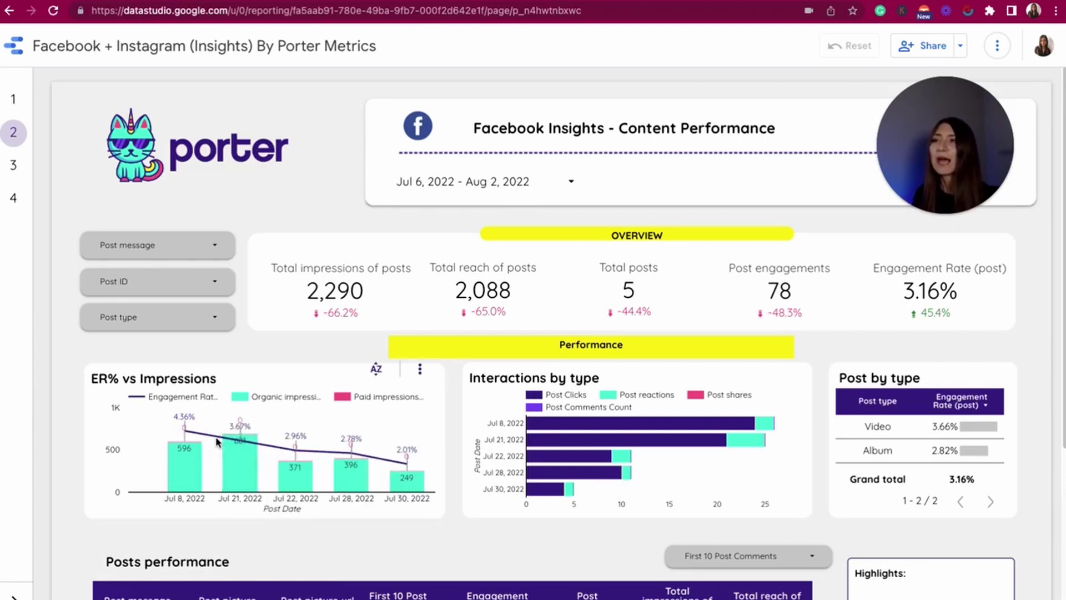
mouse_move(202, 474)
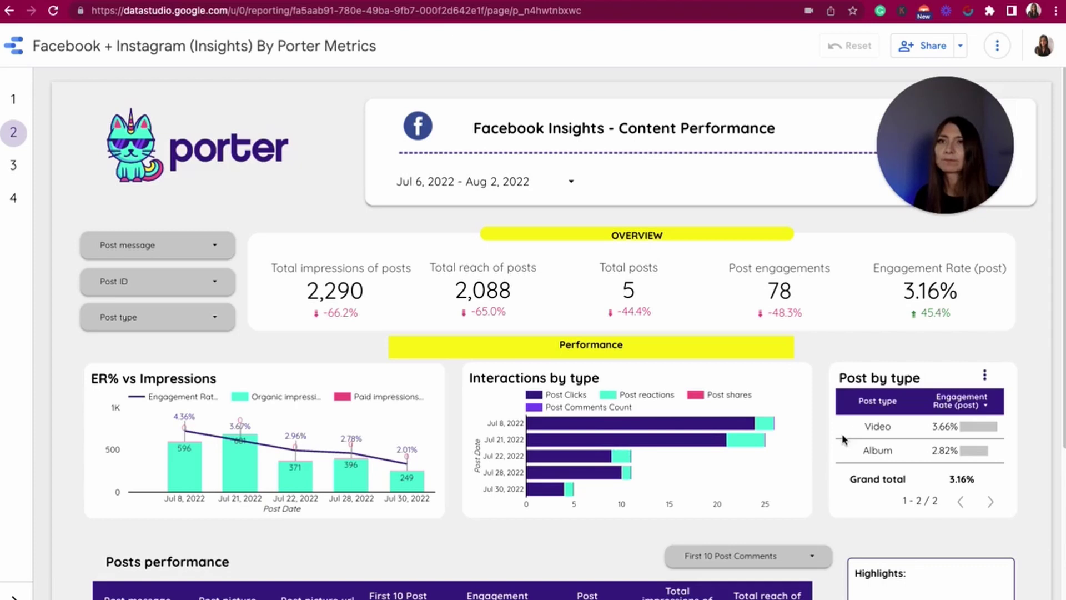
Step: Examine the Posts performance table, going through each post's message, picture, engagement and reach
scroll(894, 474, "down", 1)
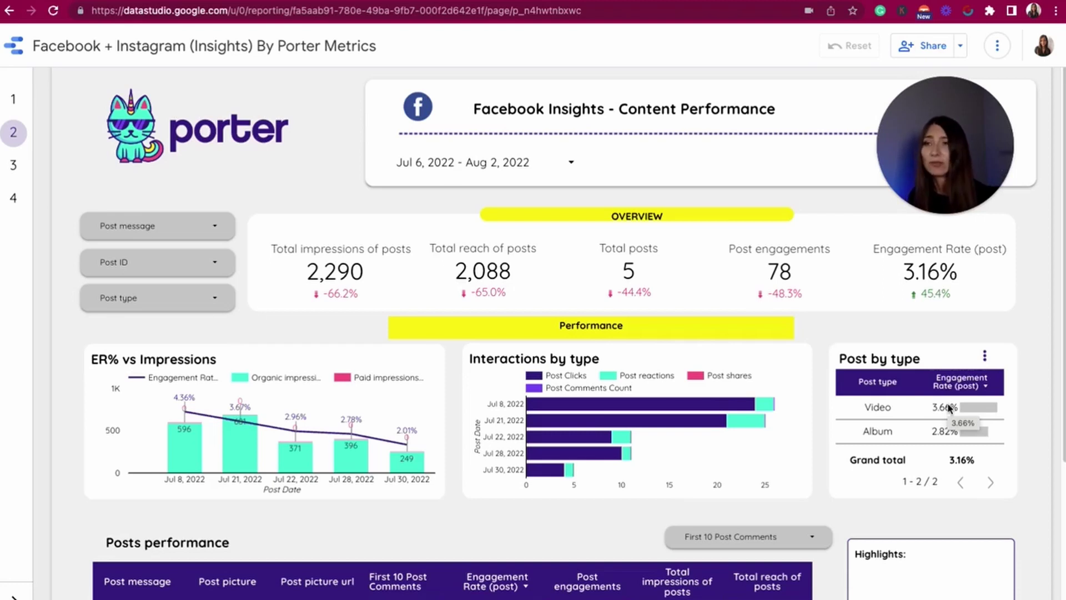
scroll(423, 411, "down", 4)
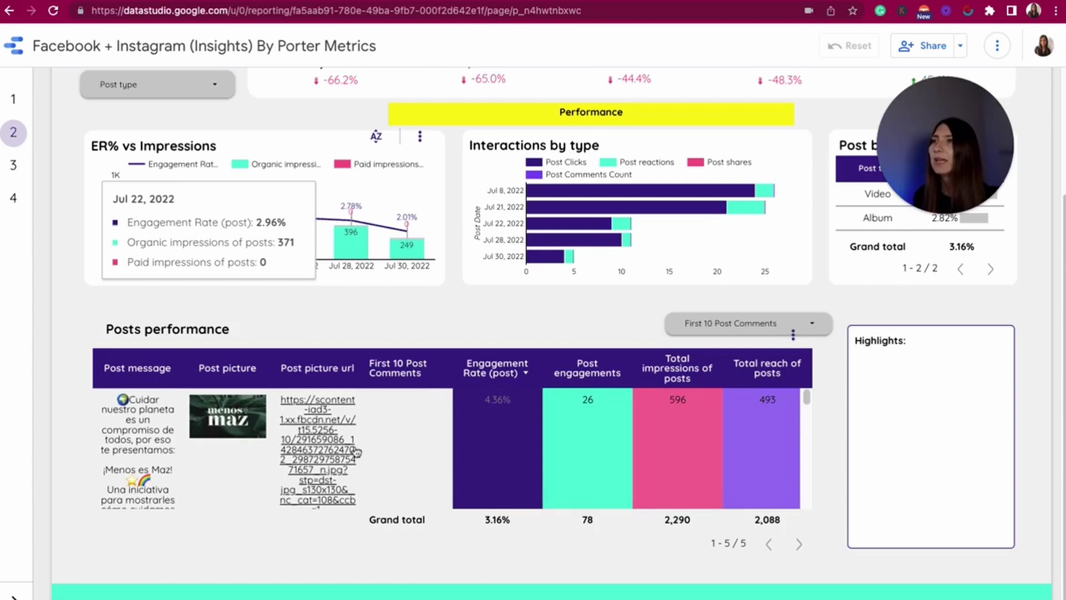
scroll(356, 450, "down", 2)
scroll(730, 454, "up", 2)
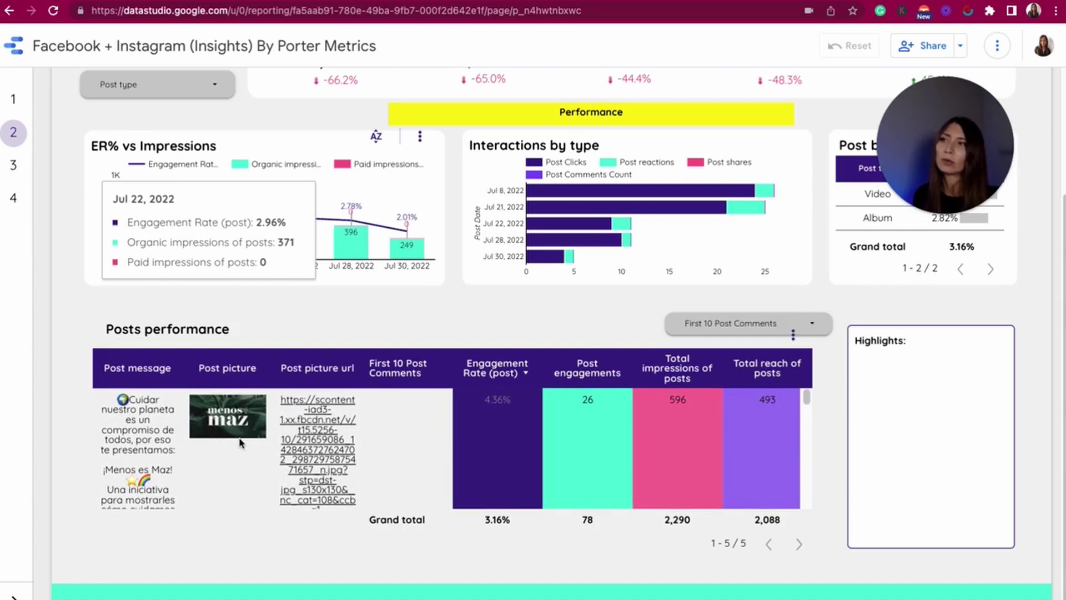
scroll(240, 441, "down", 5)
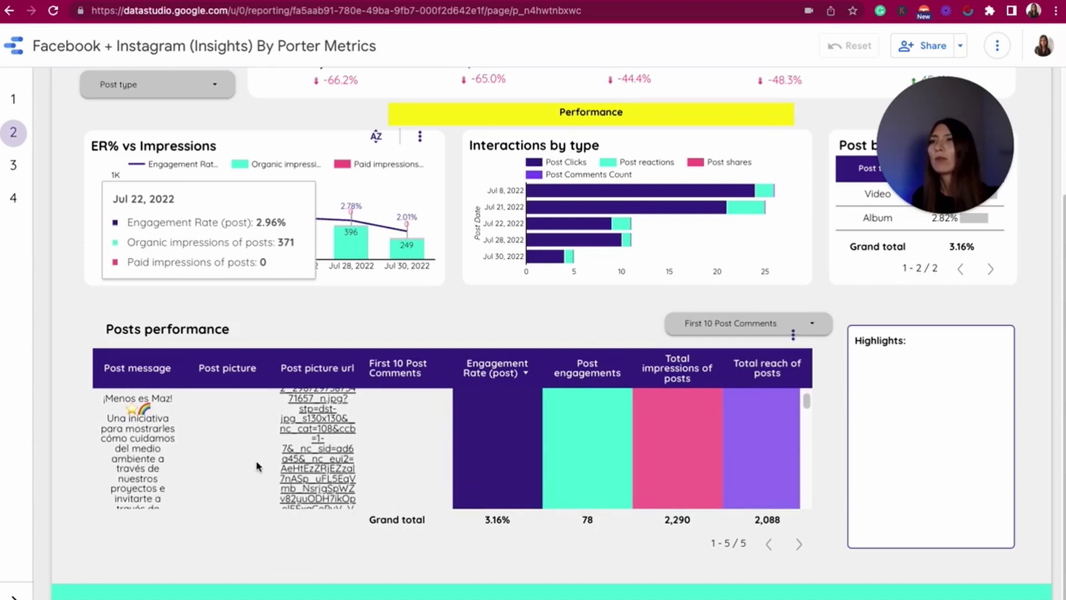
scroll(526, 445, "down", 5)
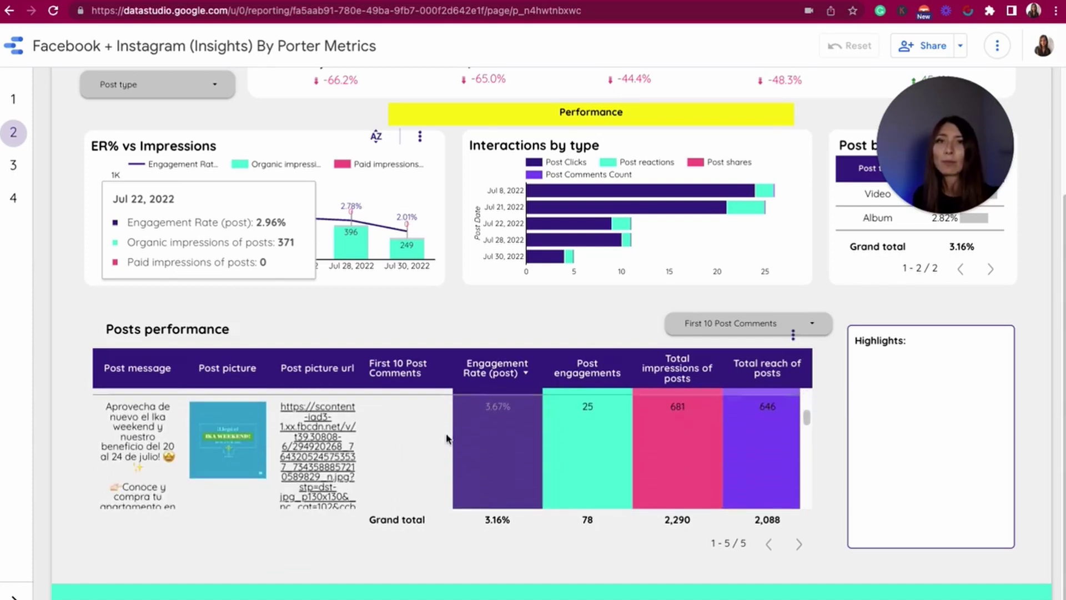
scroll(442, 462, "down", 1)
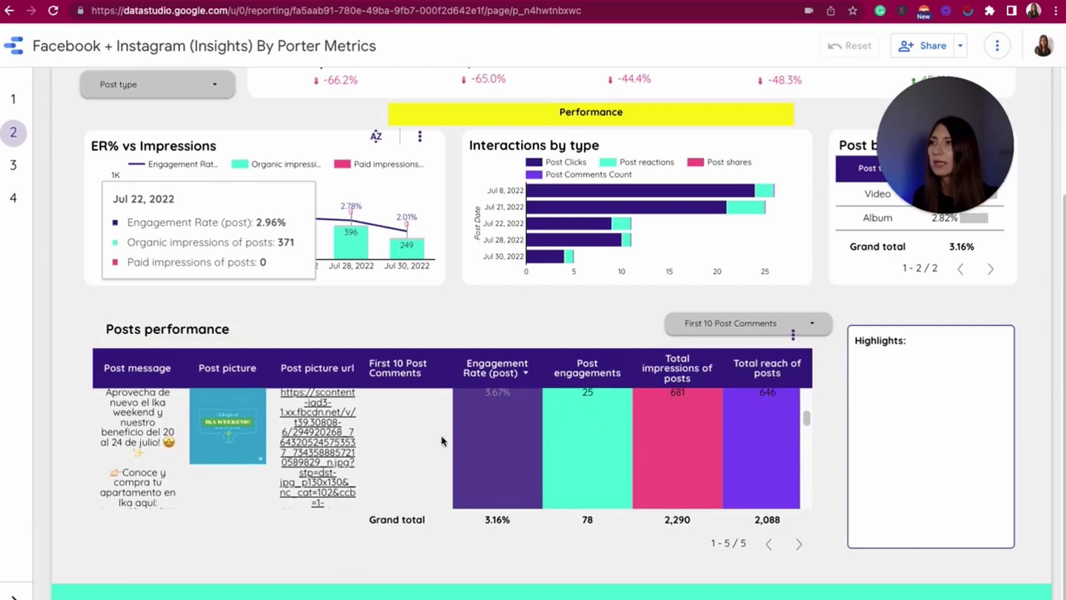
scroll(349, 469, "down", 5)
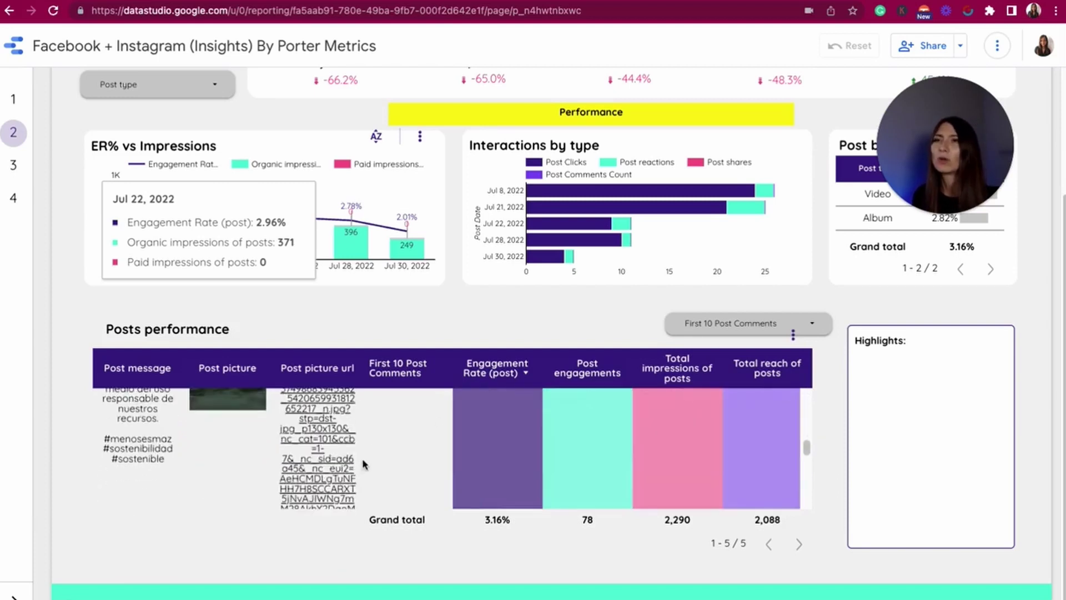
Step: Browse the report's data connectors through the Google and partner sections to find Facebook Insights by Porter Metrics
scroll(303, 492, "down", 3)
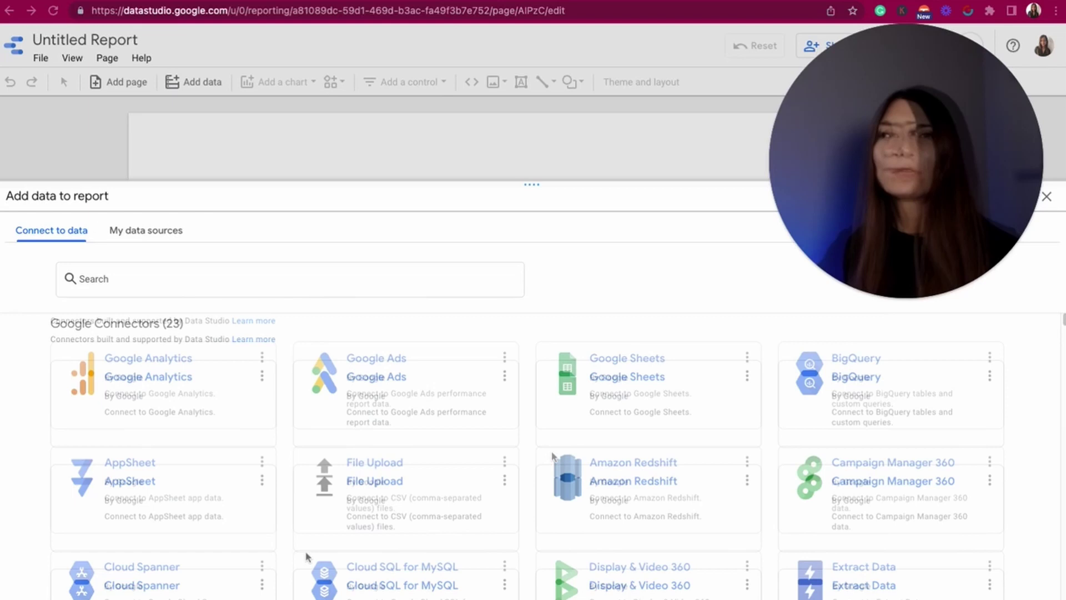
scroll(553, 457, "down", 3)
scroll(554, 456, "down", 8)
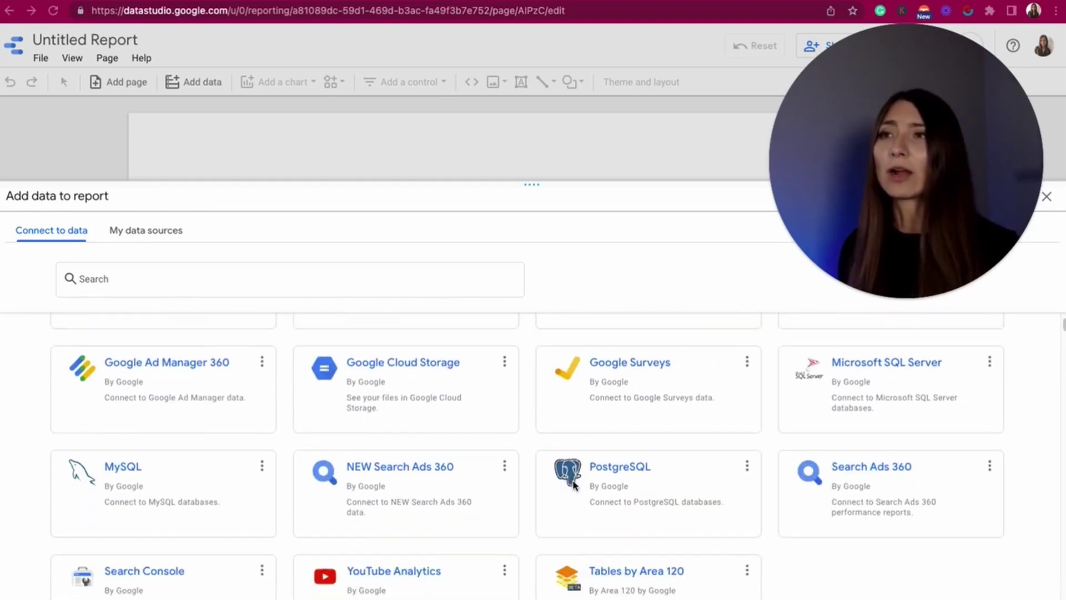
scroll(579, 512, "down", 1)
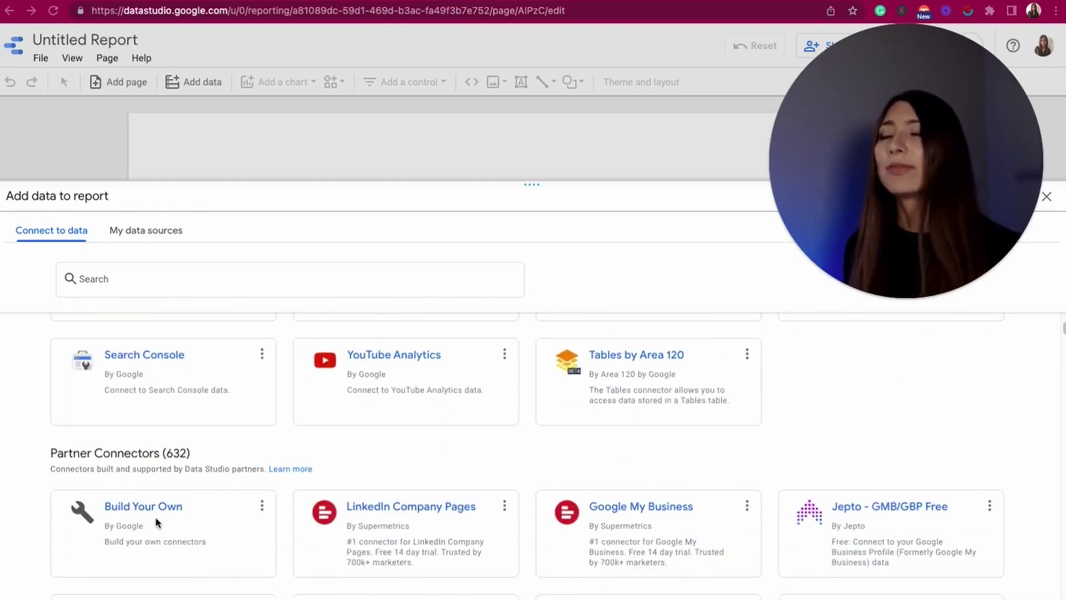
scroll(266, 525, "down", 1)
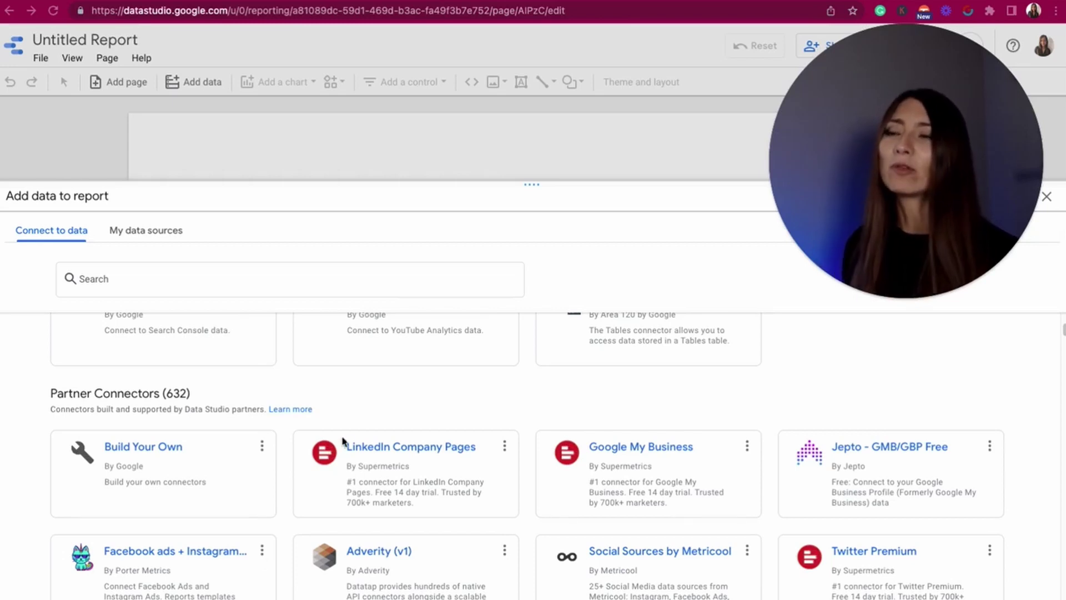
scroll(217, 570, "down", 2)
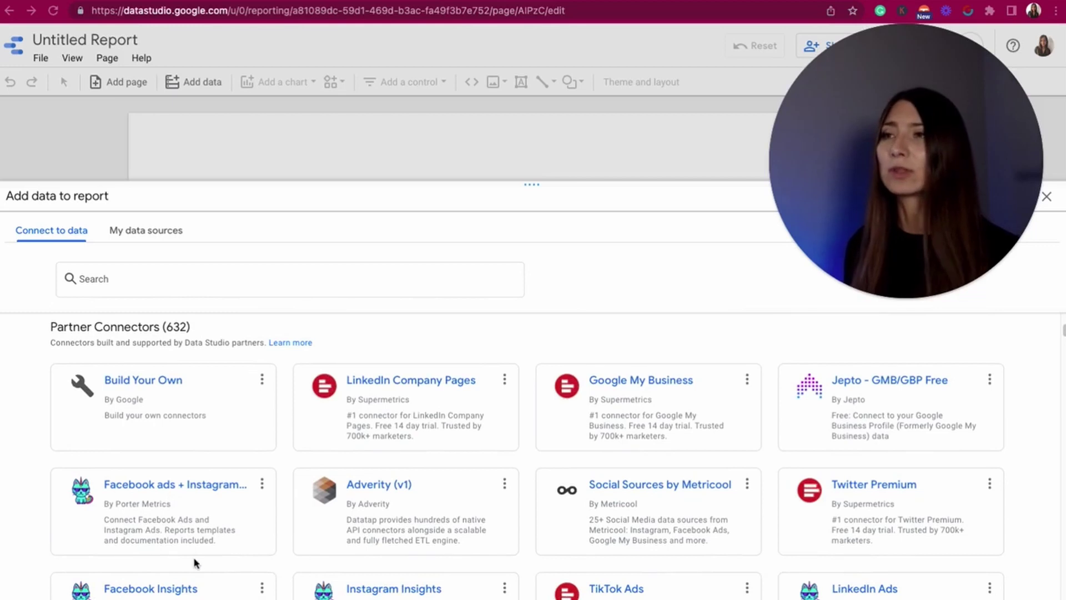
scroll(167, 550, "down", 2)
scroll(163, 527, "down", 1)
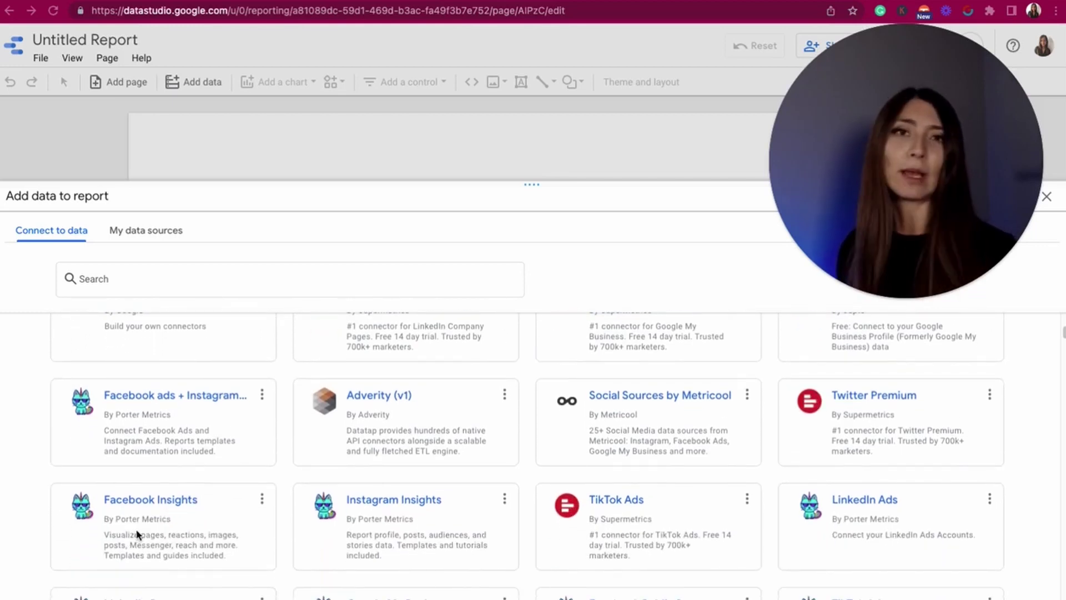
left_click(140, 537)
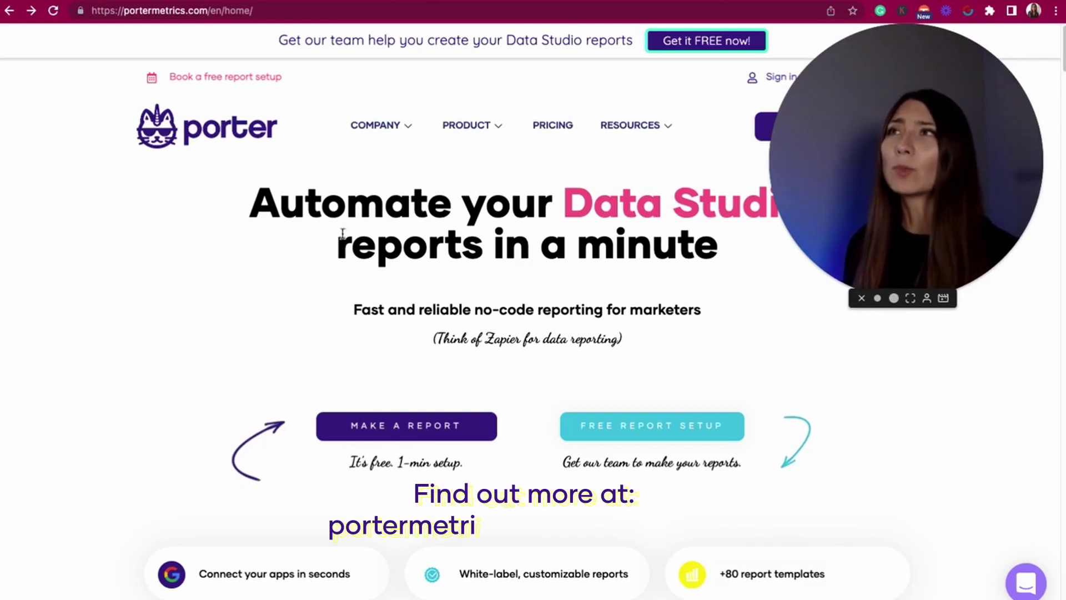
Step: Open the Facebook Insights connector page from the list of connectors on the Porter Metrics website
mouse_move(482, 127)
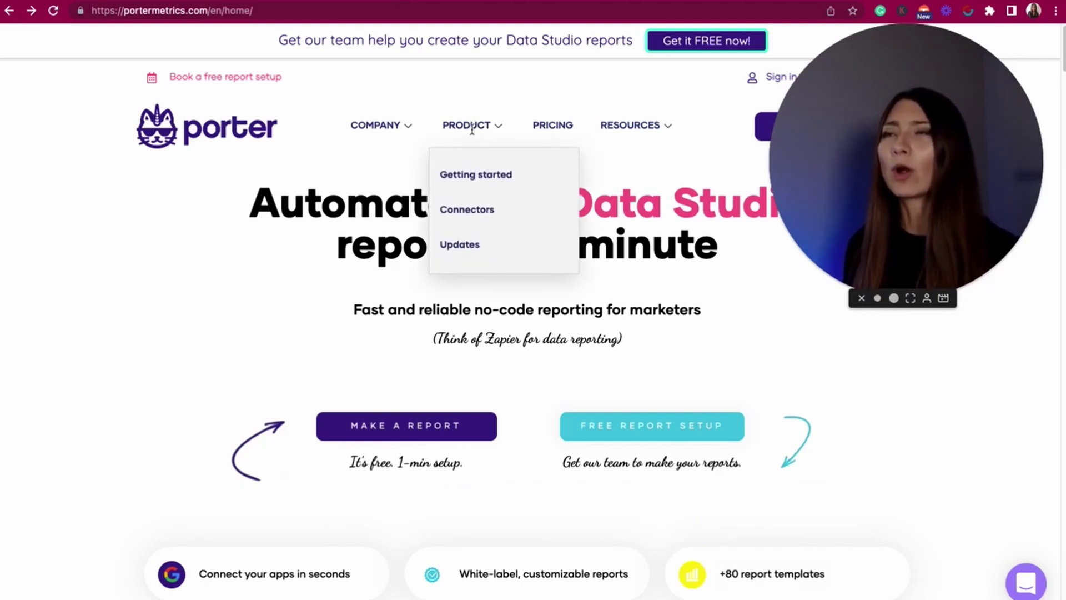
left_click(491, 213)
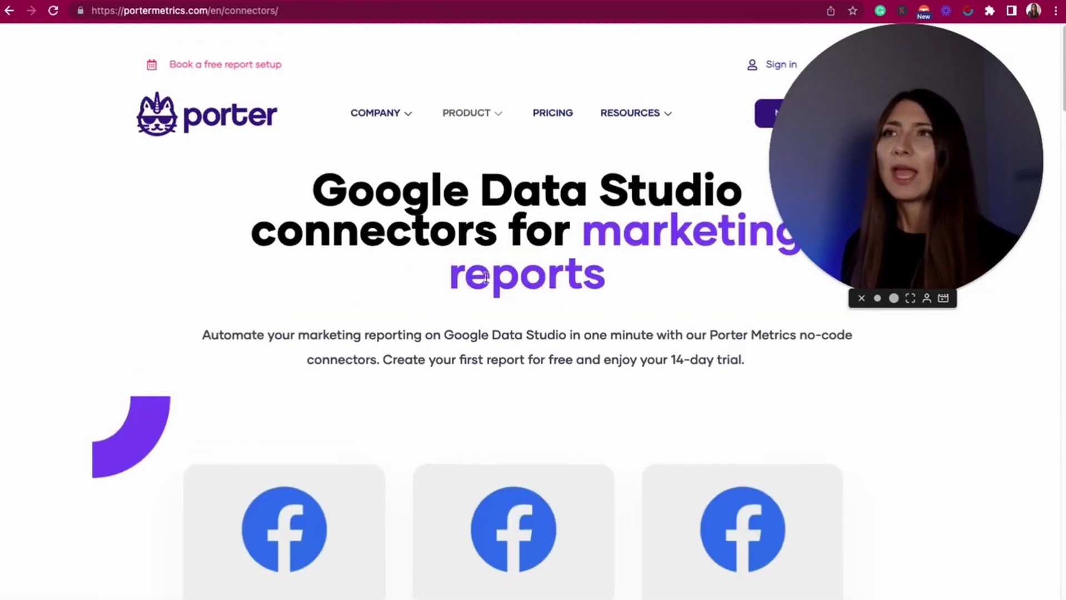
scroll(455, 312, "down", 3)
scroll(455, 313, "down", 6)
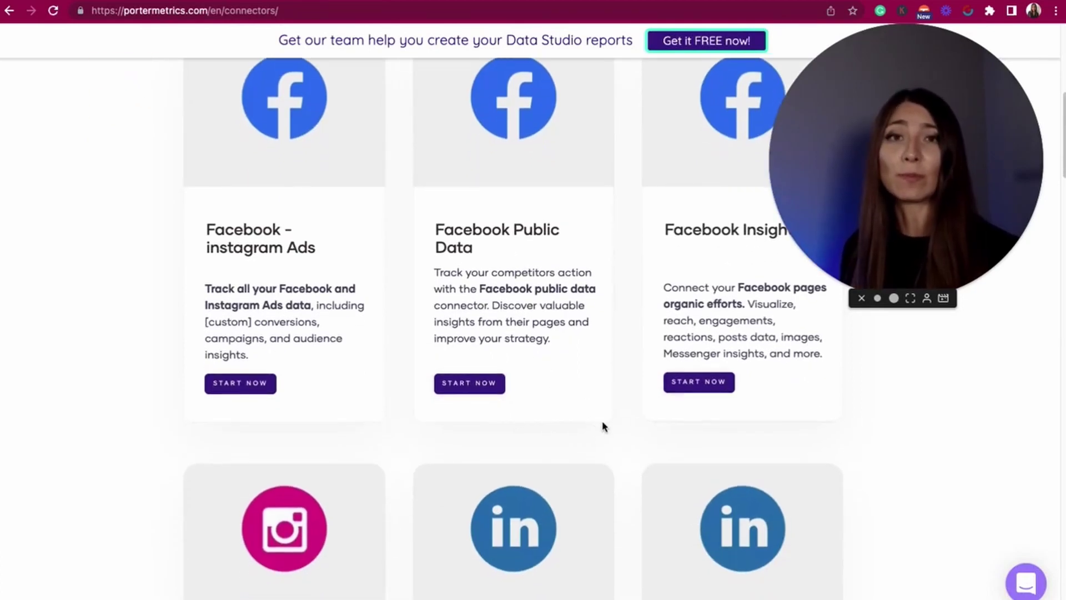
left_click(679, 389)
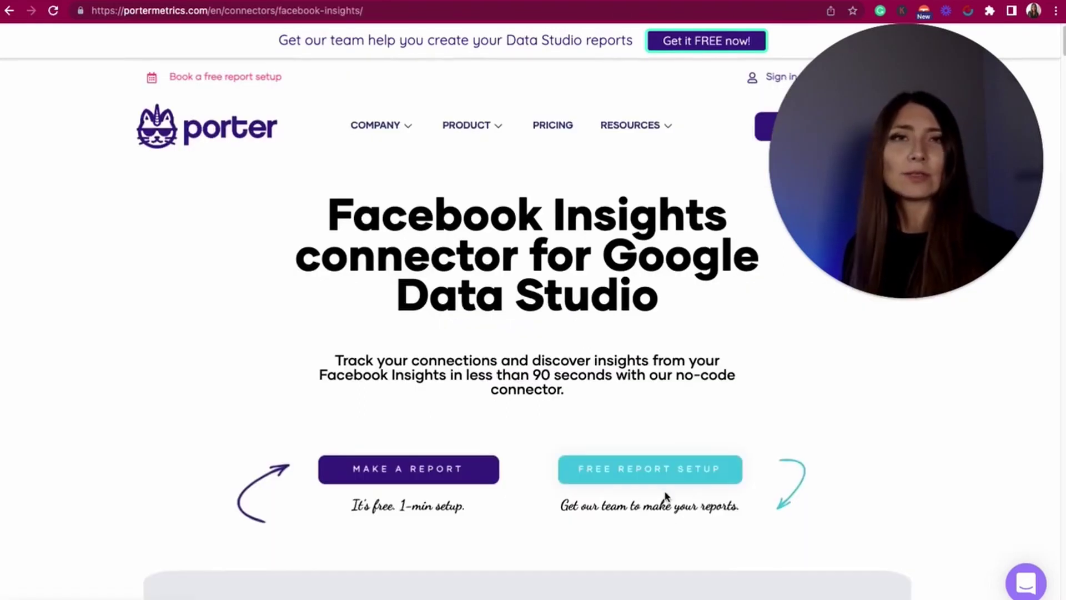
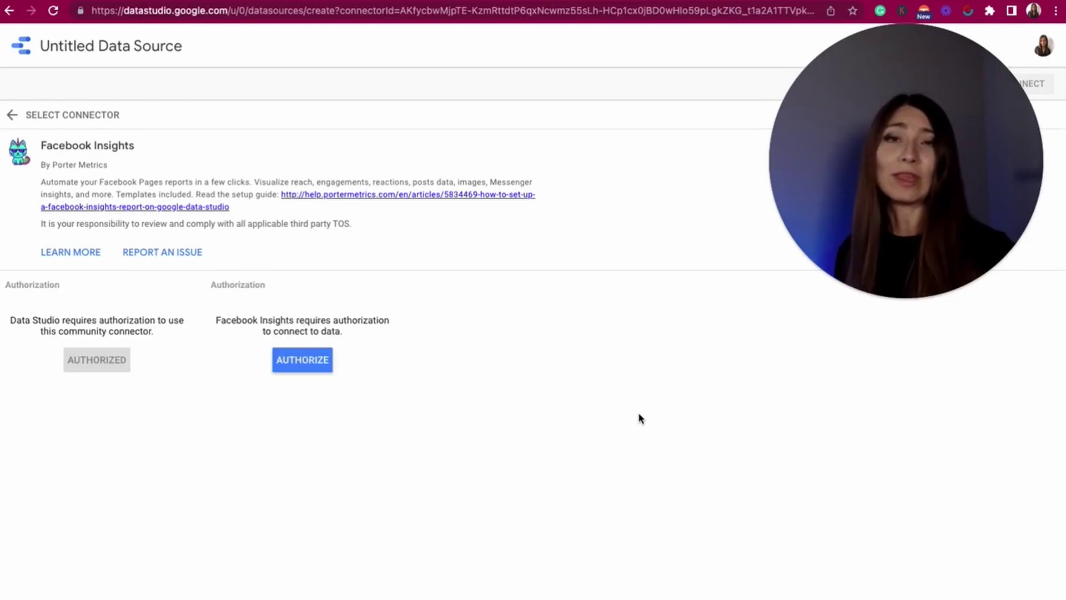
Step: Authorize the Facebook Insights connector through the Facebook login, allowing access to all pages and granting all requested permissions
left_click(282, 367)
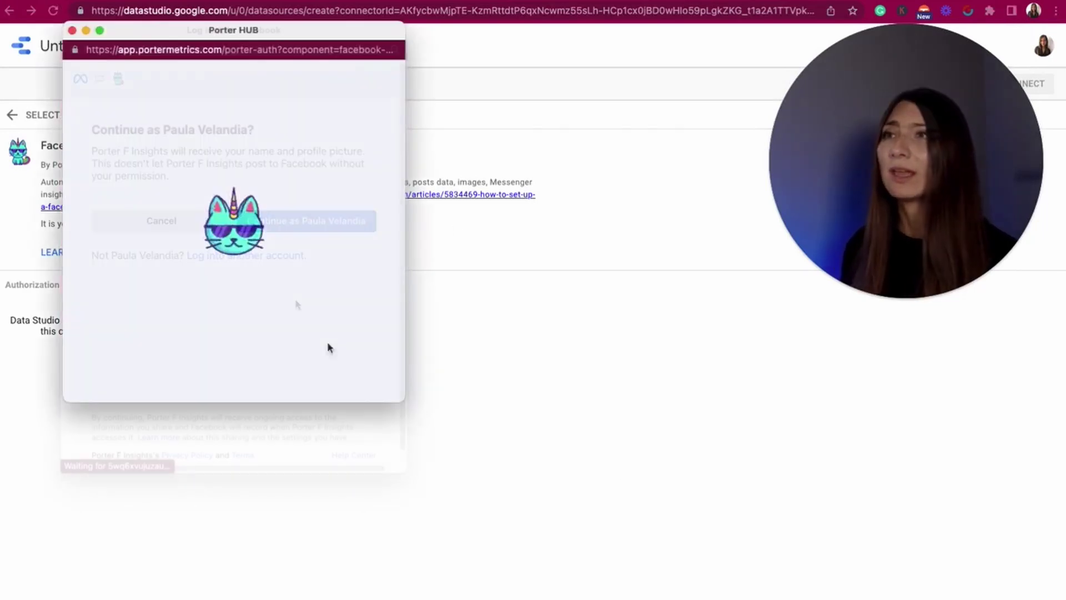
left_click(324, 220)
left_click(352, 219)
scroll(311, 366, "down", 3)
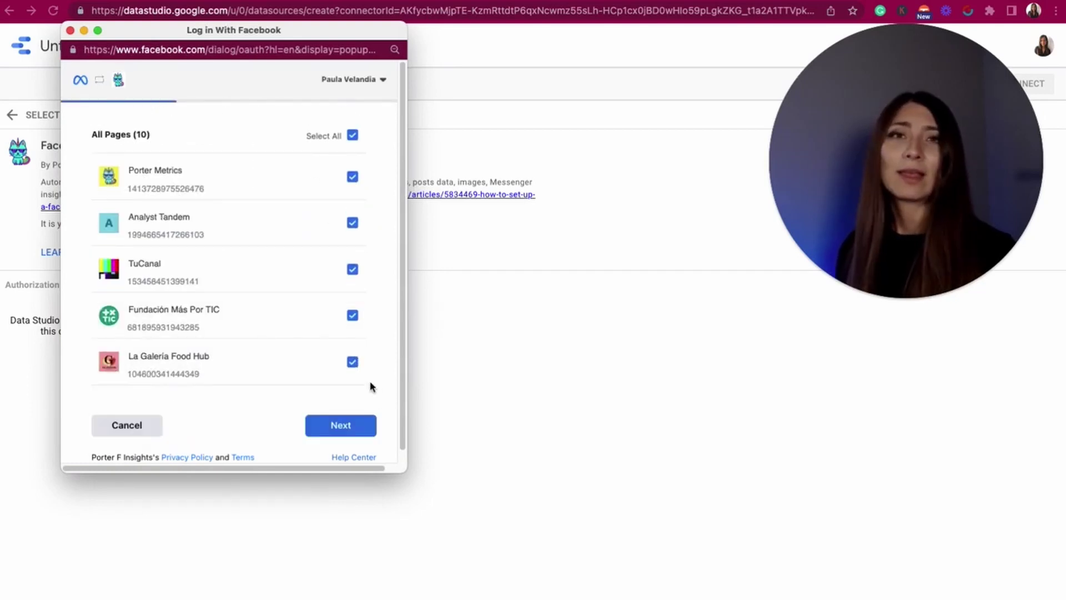
scroll(314, 295, "up", 1)
scroll(314, 295, "up", 3)
left_click(344, 426)
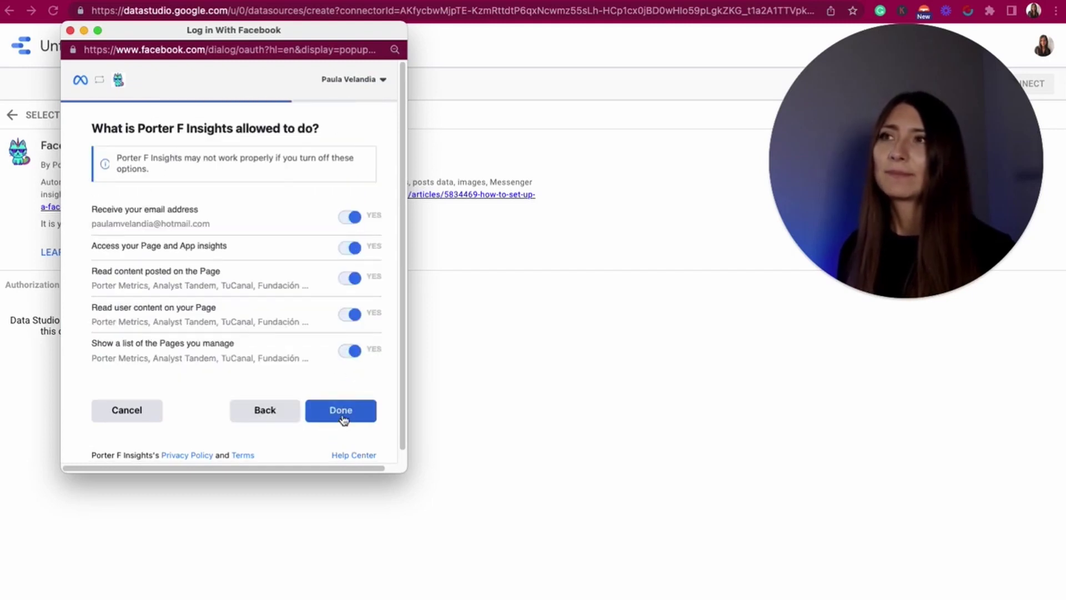
left_click(340, 414)
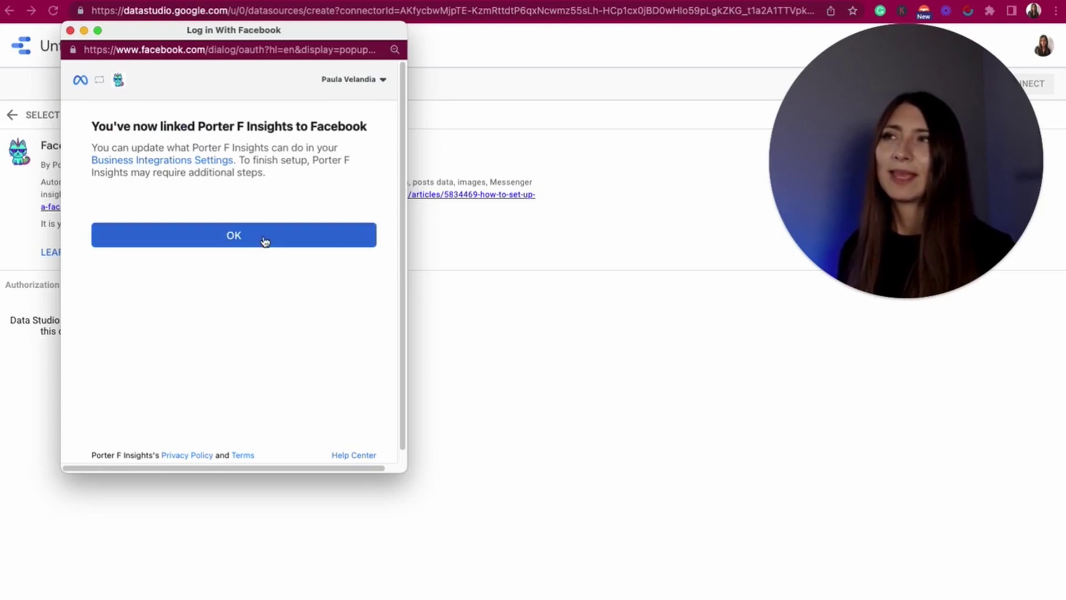
left_click(265, 241)
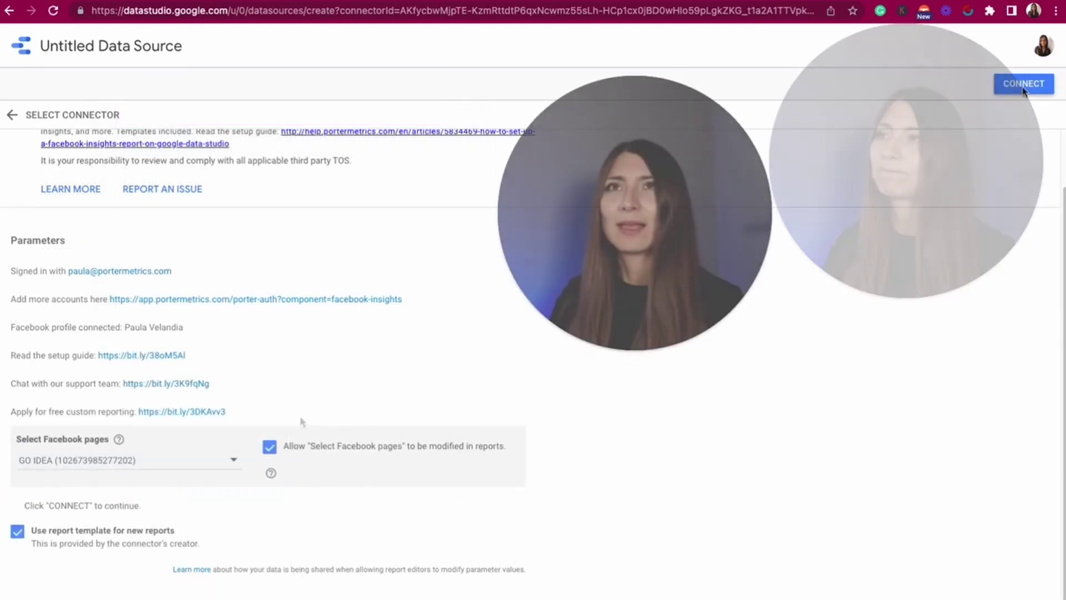
Step: Connect the data source for the selected Facebook page and allow report editors to modify its shared parameter
left_click(1024, 86)
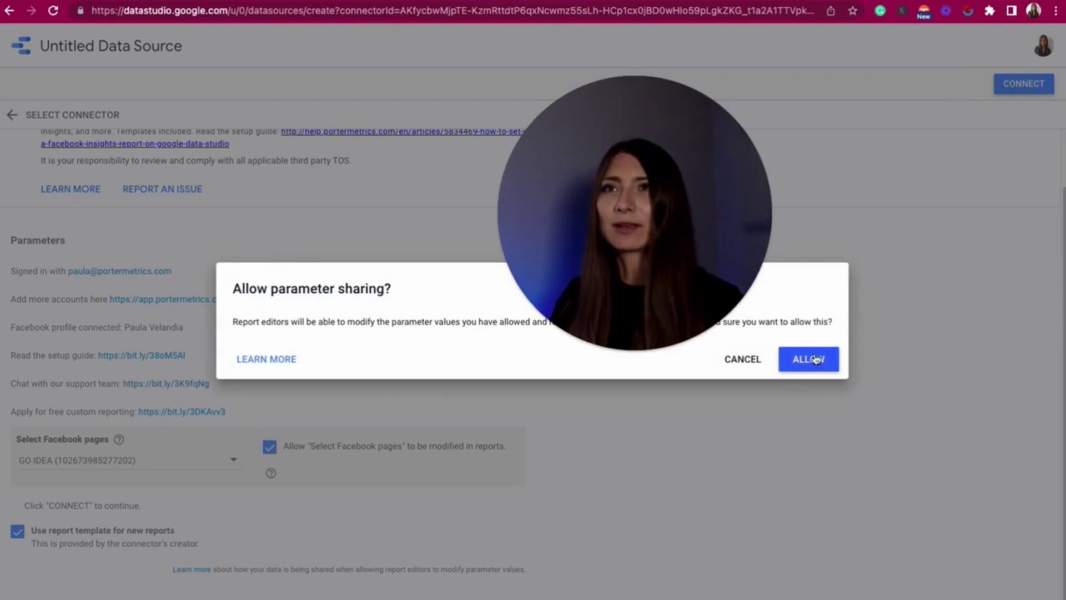
left_click_drag(655, 249, 890, 141)
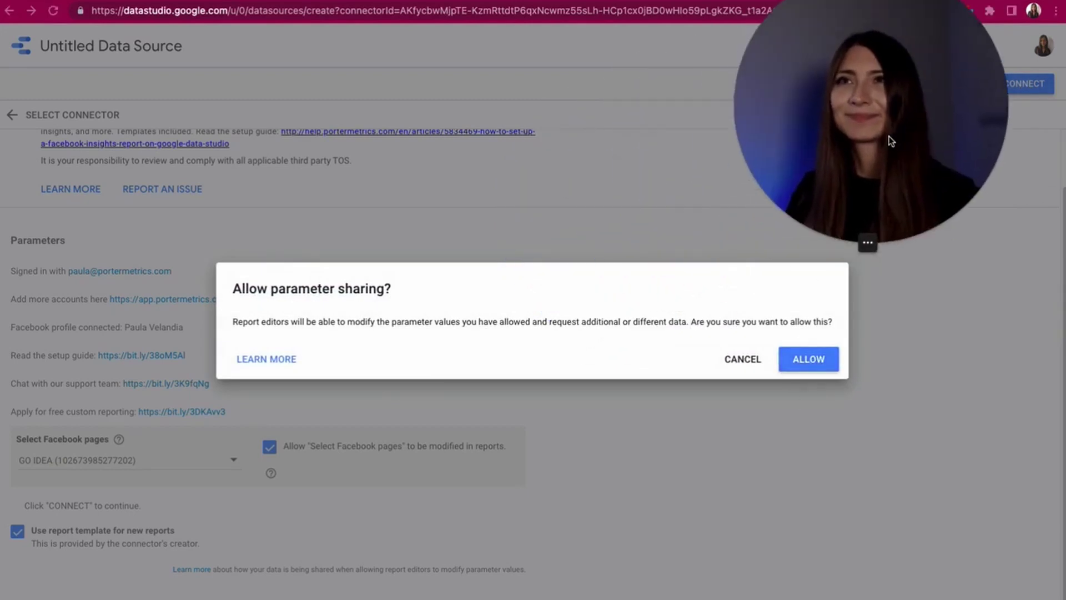
left_click(817, 365)
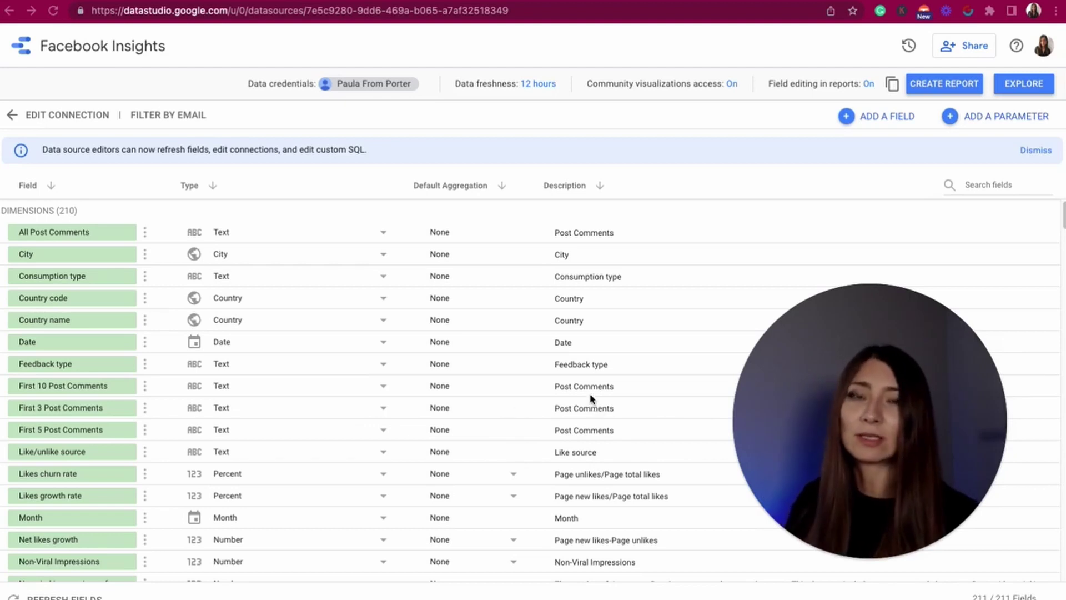
Step: Create a new report from the Facebook Insights data source after looking through its available fields
scroll(172, 258, "down", 2)
scroll(245, 285, "down", 1)
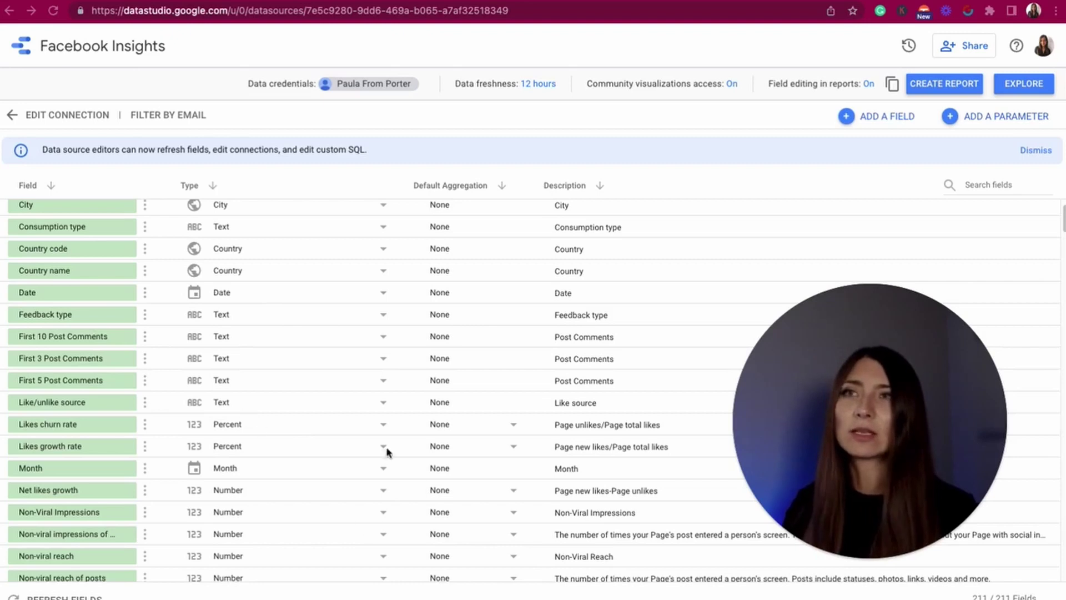
scroll(281, 500, "down", 10)
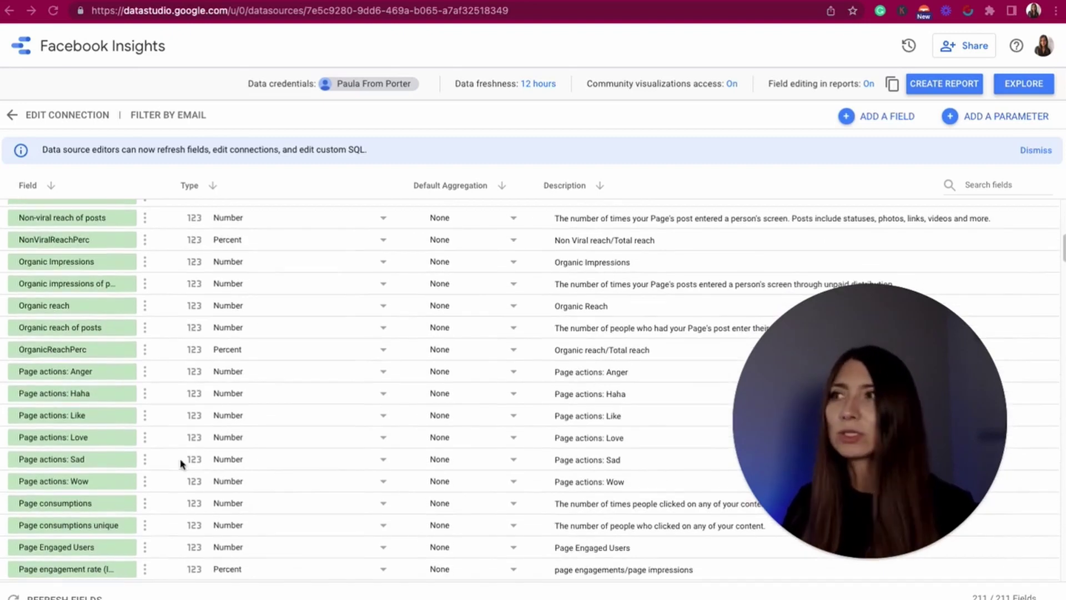
scroll(183, 467, "down", 4)
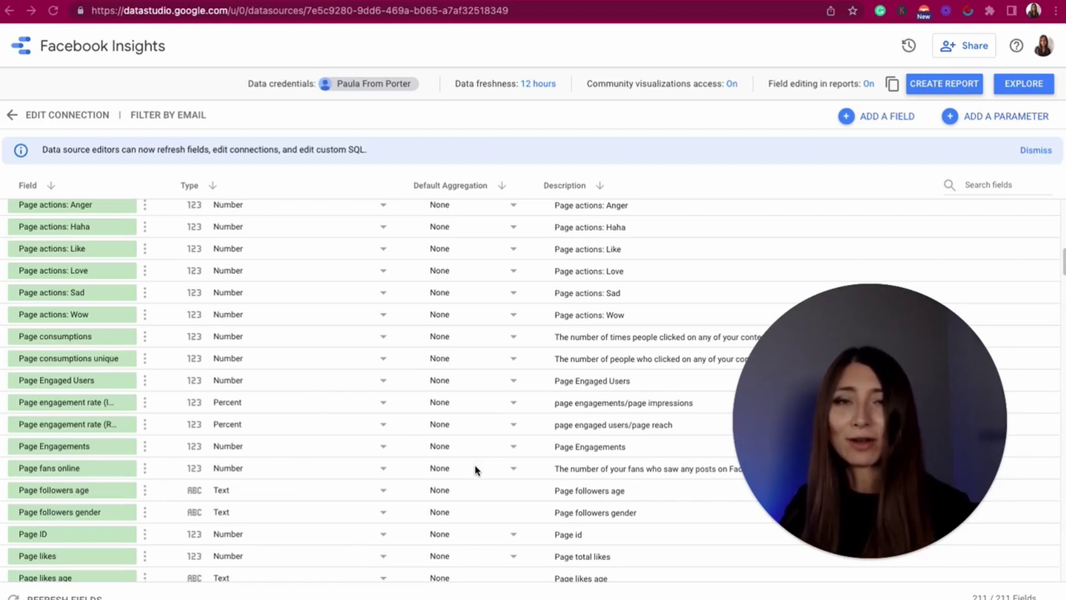
left_click(936, 85)
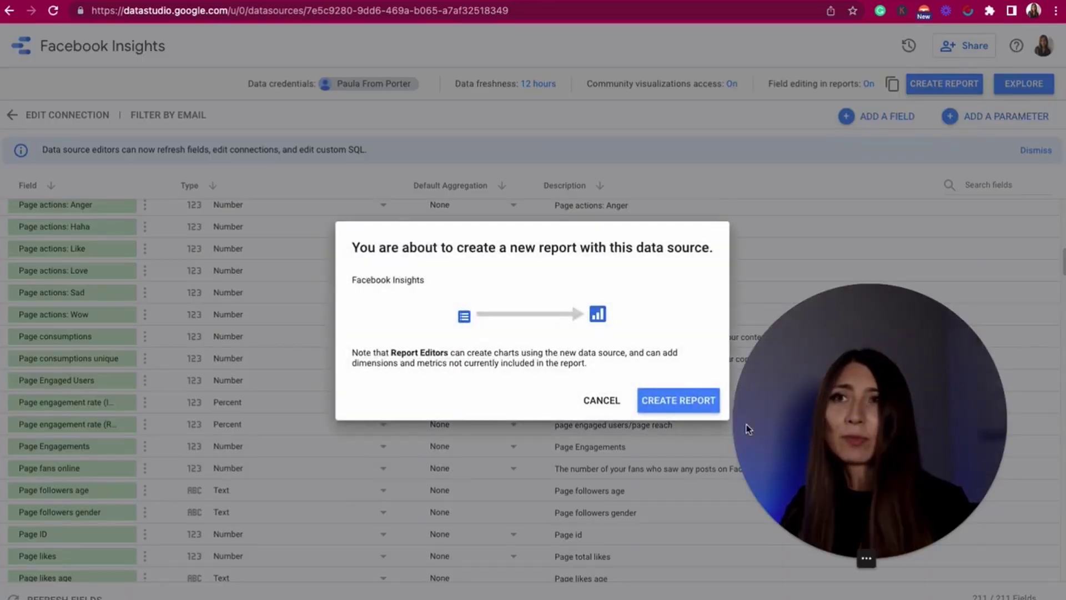
left_click(671, 400)
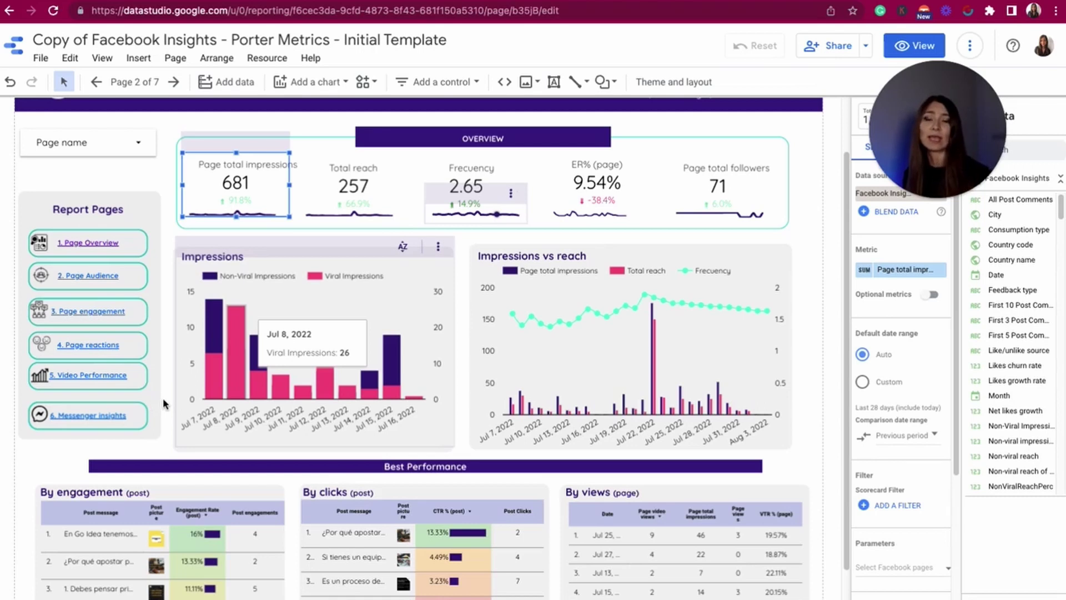
Step: Inspect the Total reach scorecard in the report's Overview section and slightly reduce the height of the sparkline beneath it
scroll(385, 274, "down", 1)
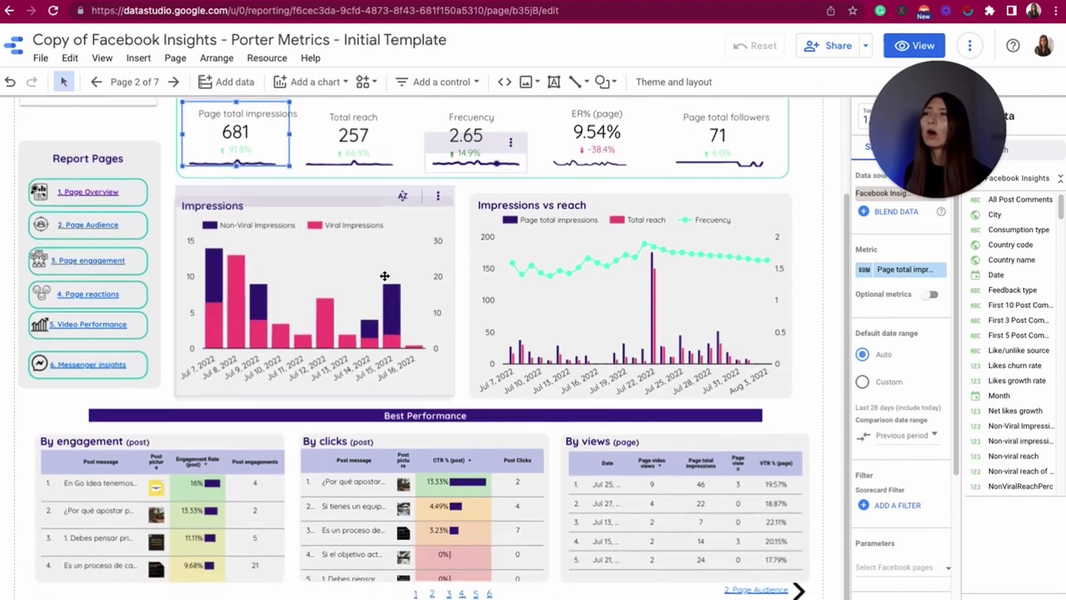
scroll(548, 230, "up", 2)
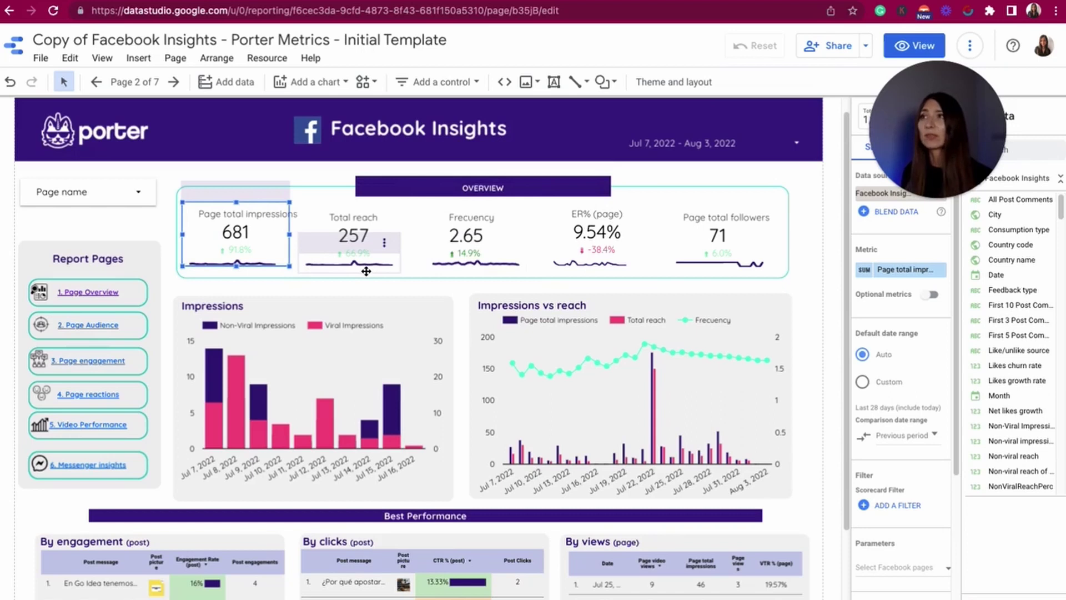
left_click(372, 225)
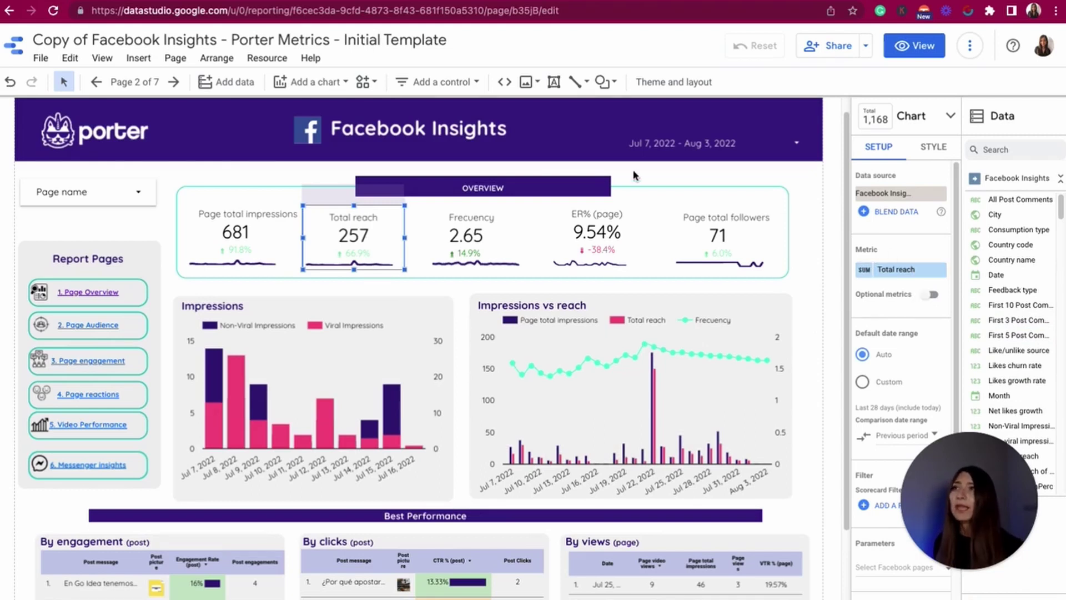
left_click(363, 261)
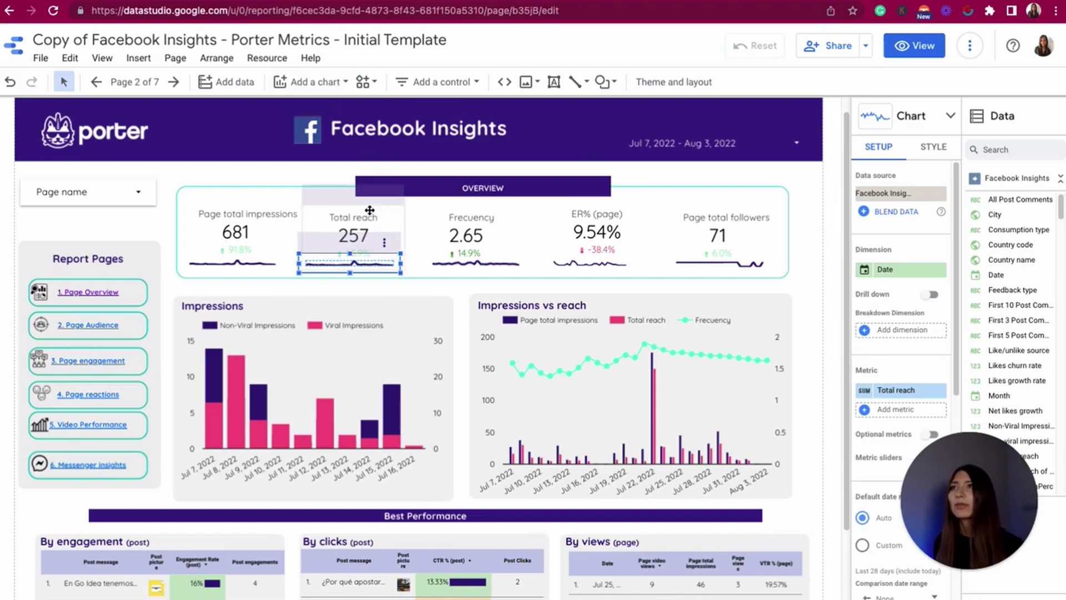
mouse_move(399, 253)
left_mouse_down()
mouse_move(511, 156)
mouse_move(381, 228)
mouse_move(379, 251)
mouse_move(403, 254)
left_mouse_up()
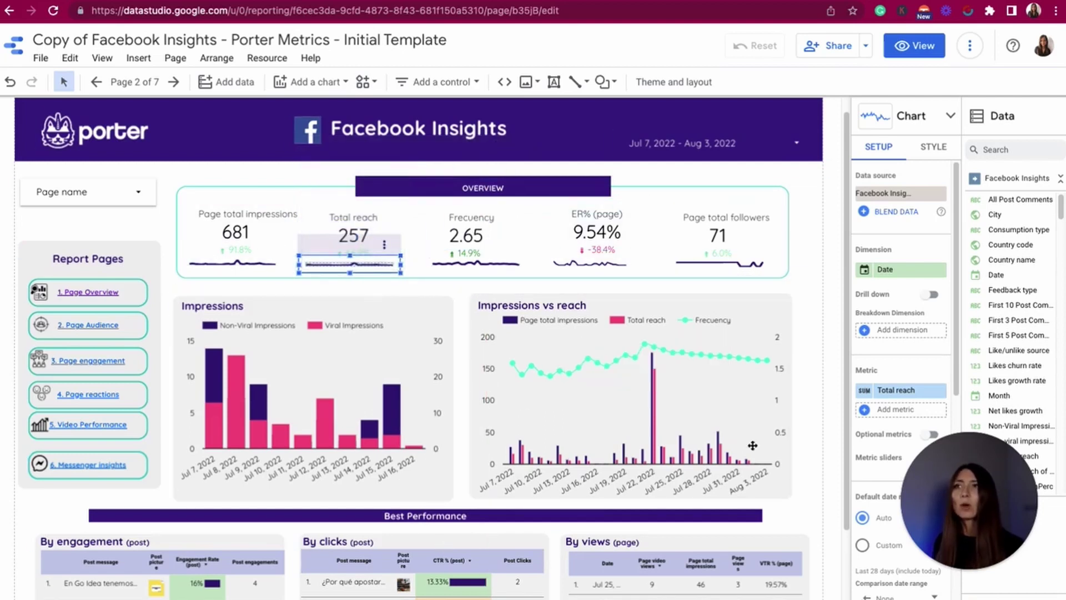